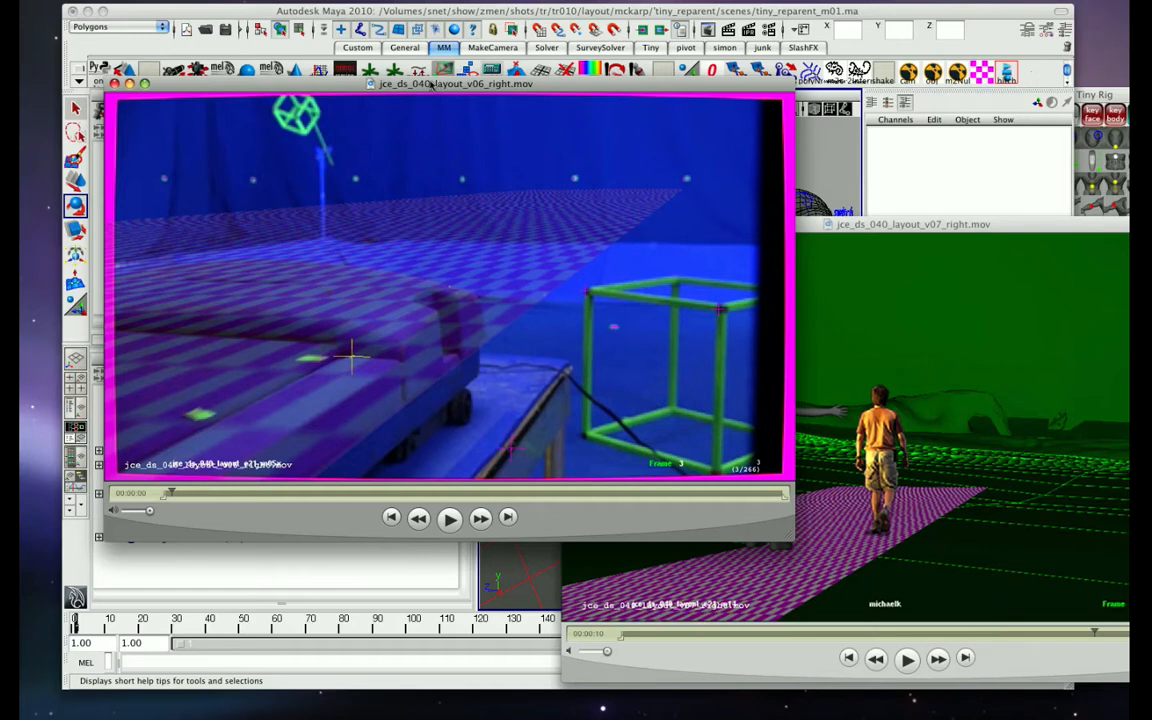
# - Play the jce_ds_040 layout v06 and v07 movies to compare the shots, and put both movie windows away
pyautogui.click(450, 520)
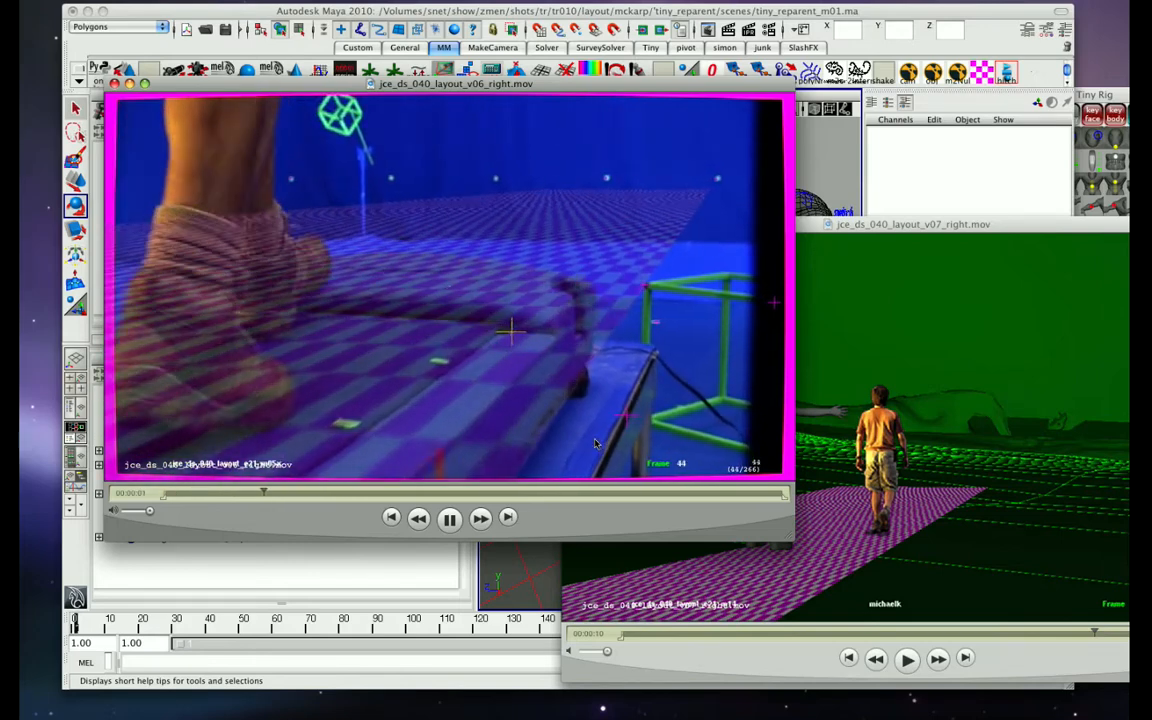
pyautogui.click(456, 522)
pyautogui.moveTo(942, 228); pyautogui.dragTo(693, 173)
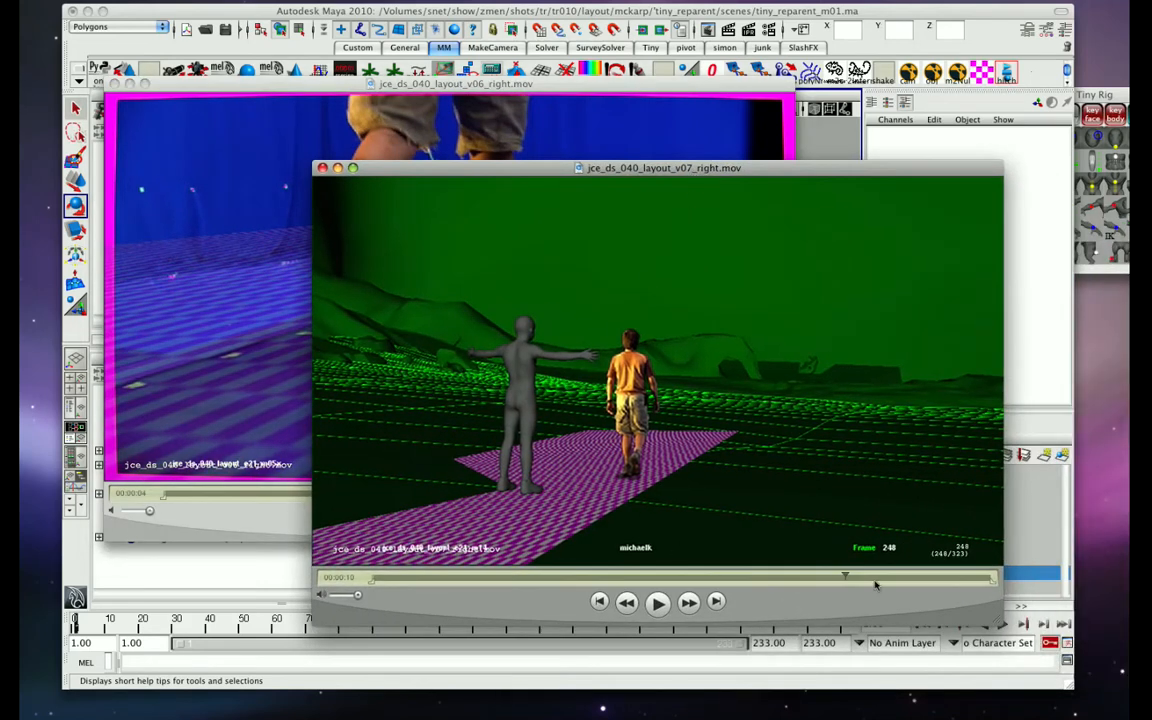
pyautogui.press('space')
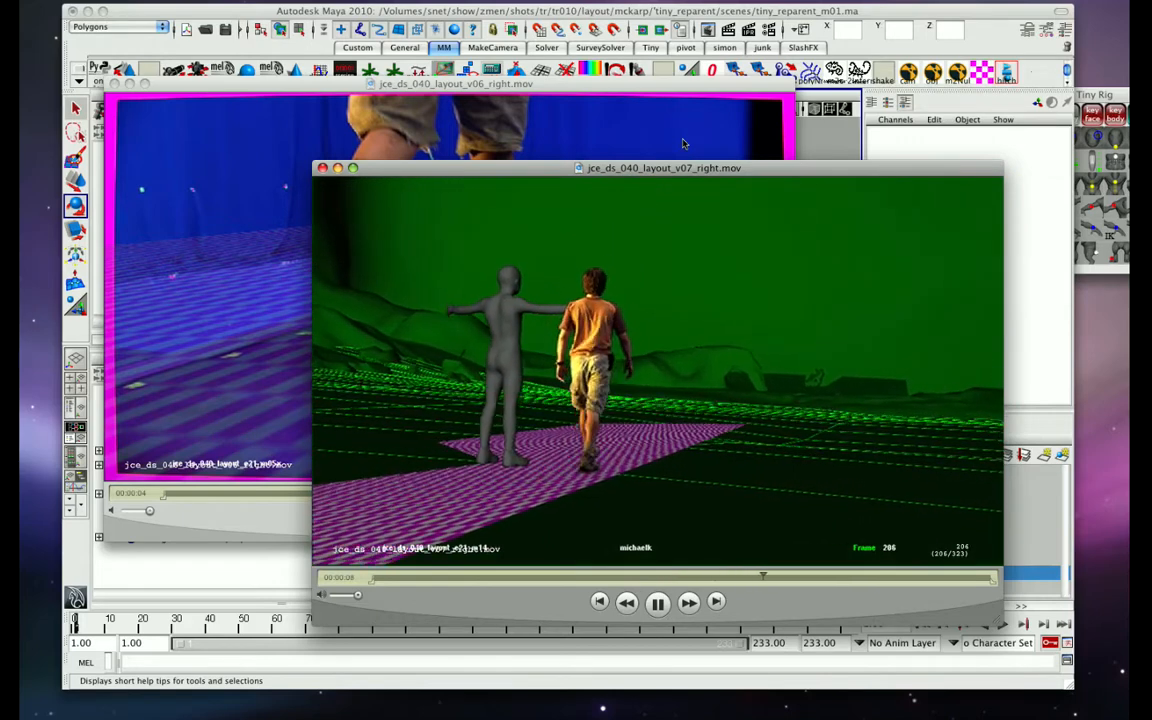
pyautogui.press('space')
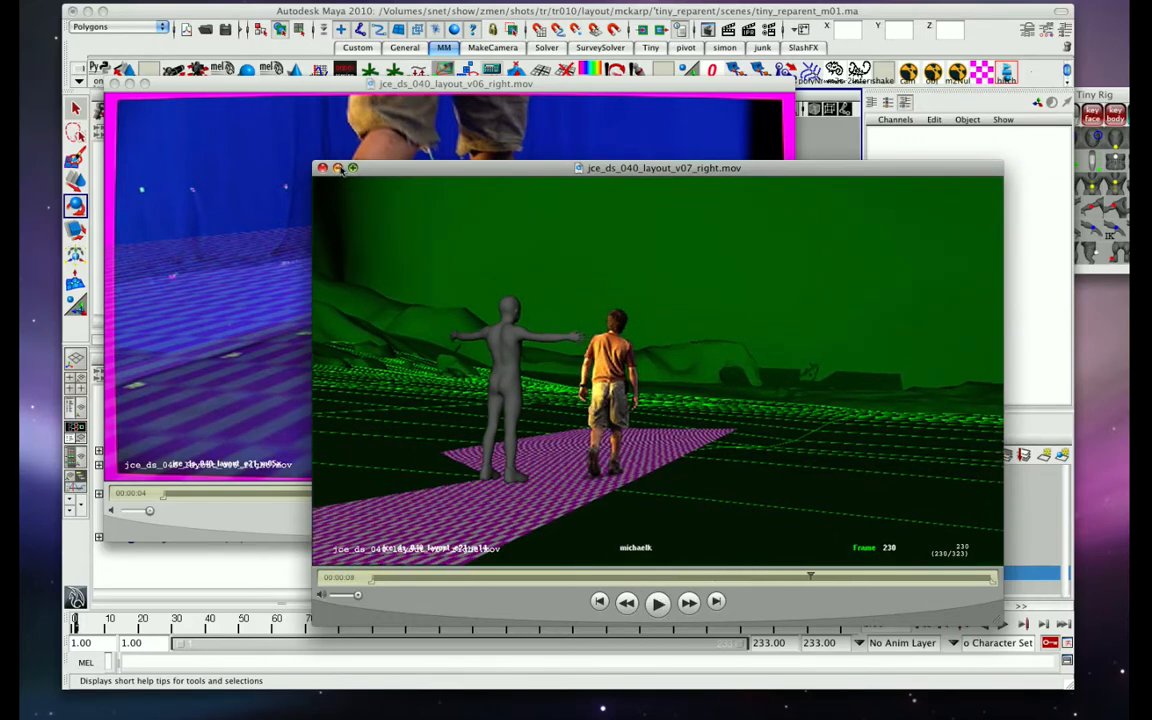
pyautogui.click(338, 169)
pyautogui.click(130, 84)
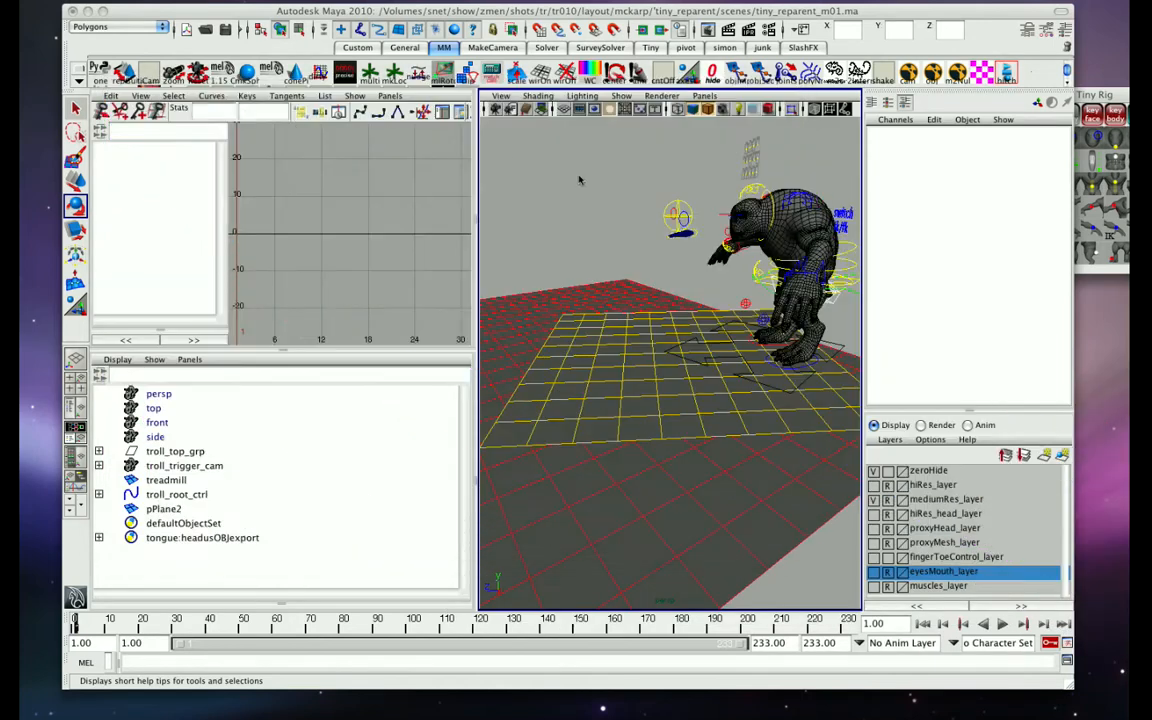
# - Play and scrub the animation to examine how the troll and treadmill move, and return to frame 1
pyautogui.hotkey('alt', 'v')
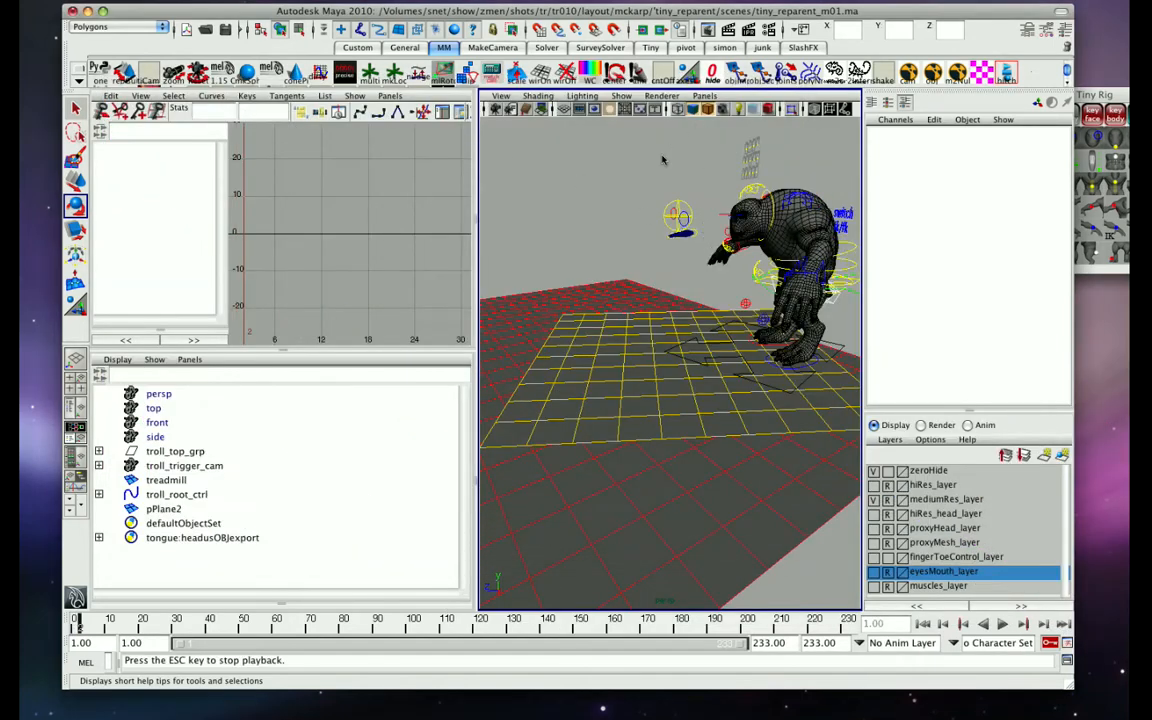
pyautogui.press('Escape')
pyautogui.hotkey('alt', 'v')
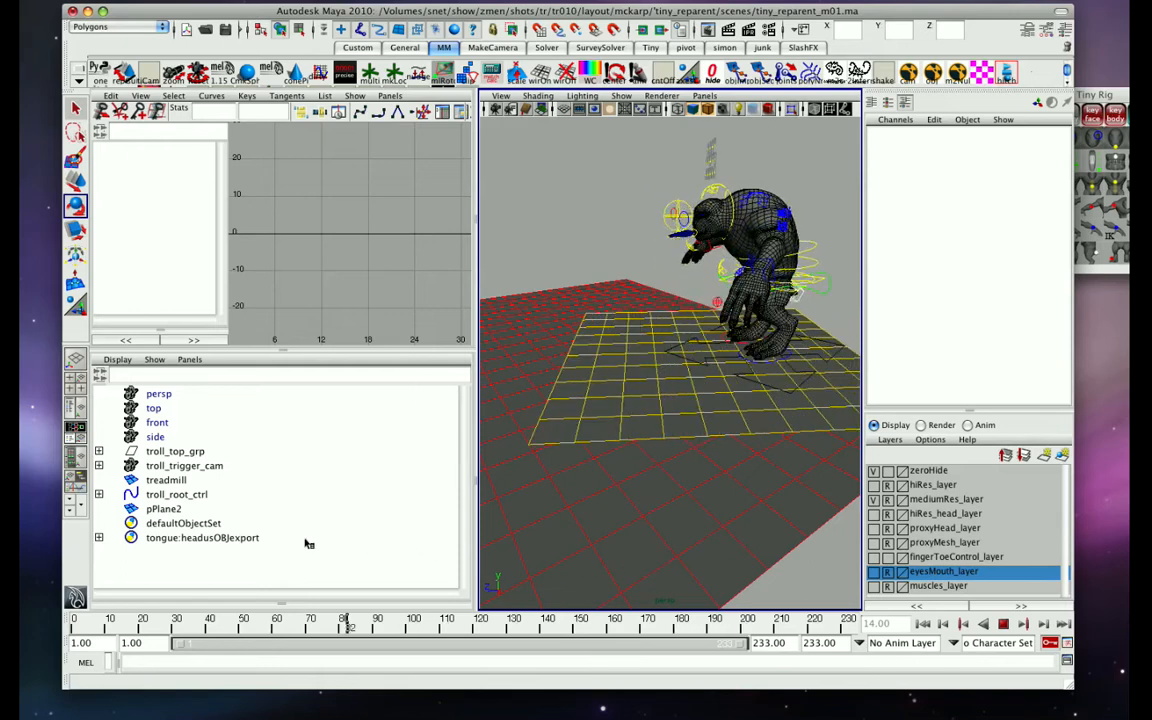
pyautogui.click(93, 622)
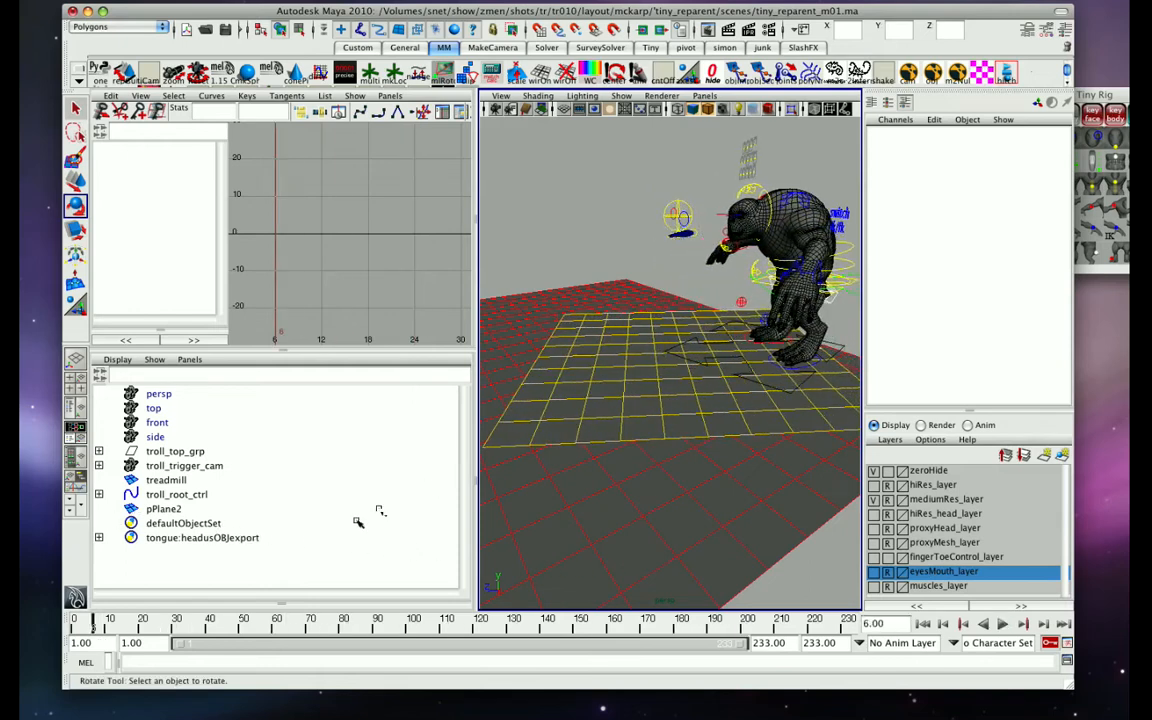
pyautogui.hotkey('alt', 'v')
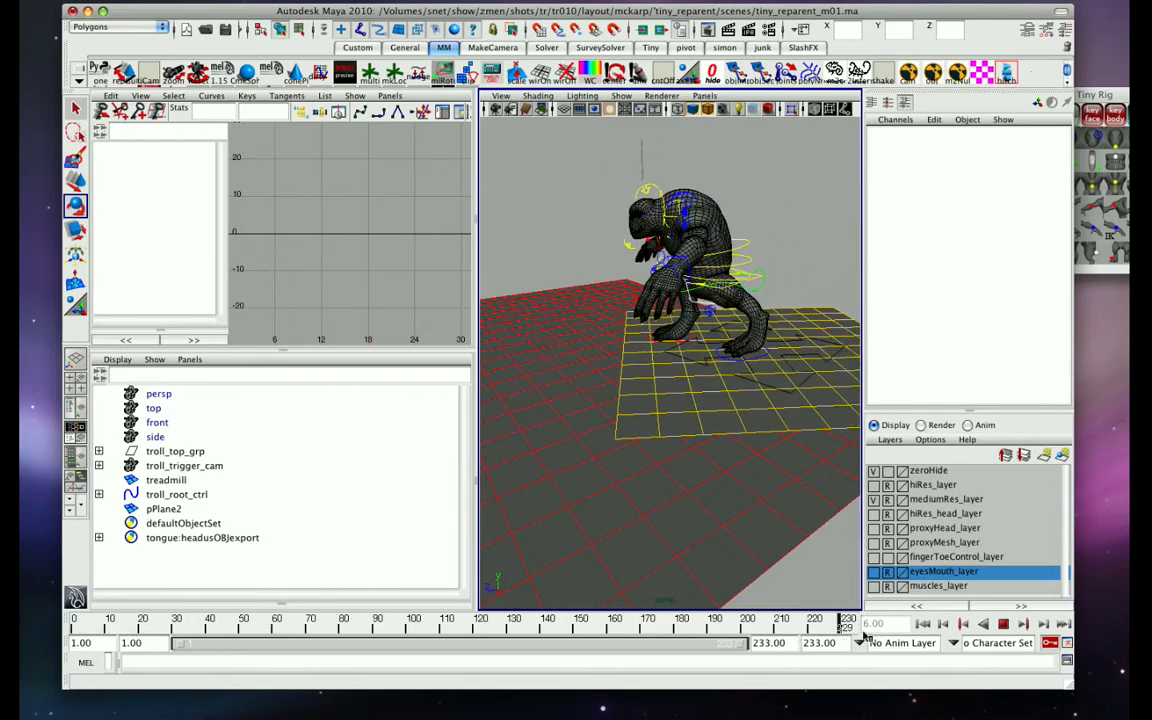
pyautogui.moveTo(267, 623); pyautogui.dragTo(75, 624)
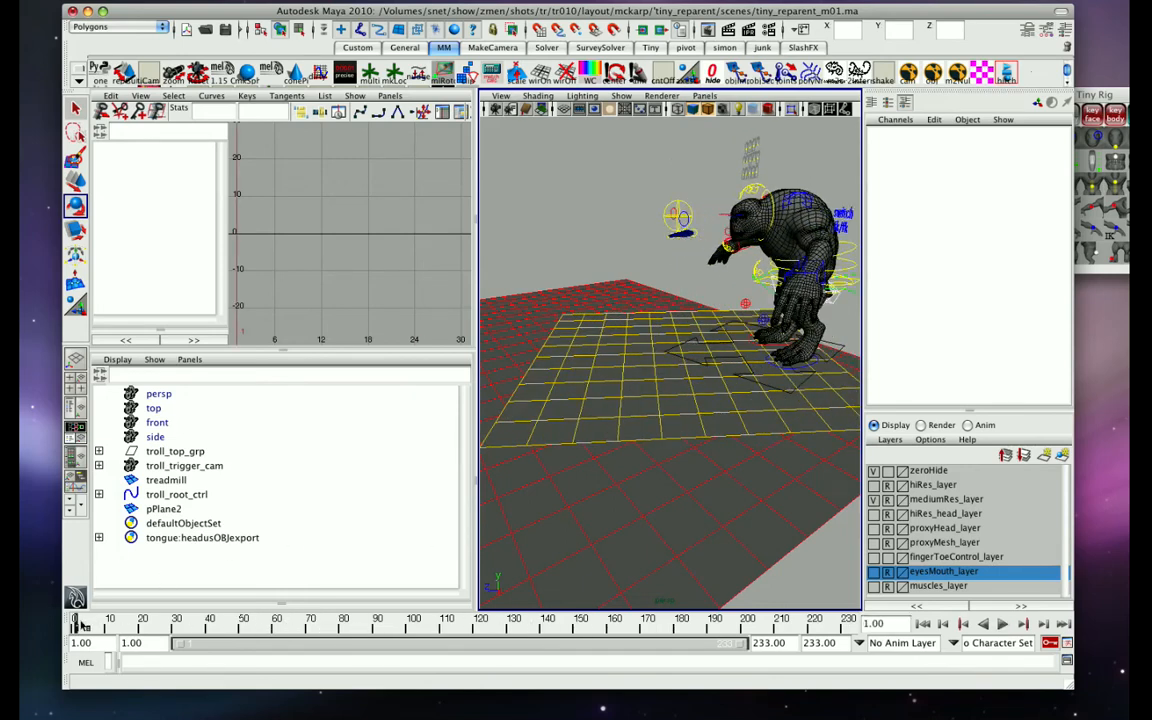
pyautogui.hotkey('alt', 'v')
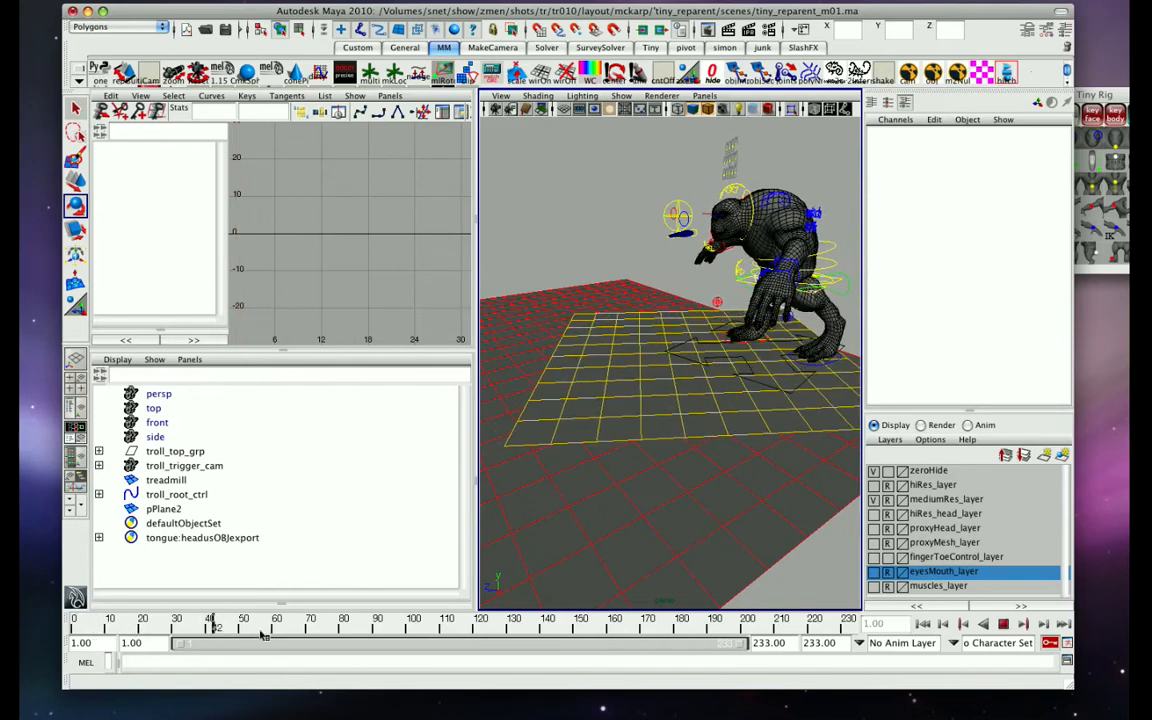
pyautogui.moveTo(227, 632); pyautogui.dragTo(61, 621)
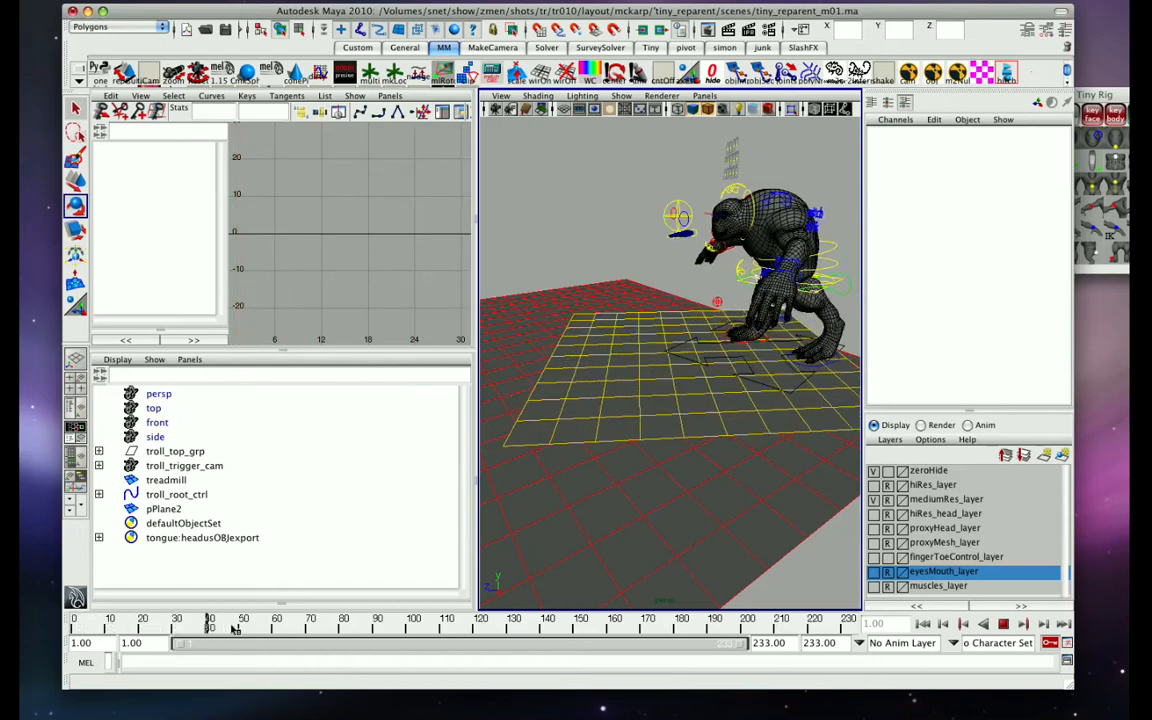
pyautogui.moveTo(172, 627); pyautogui.dragTo(70, 620)
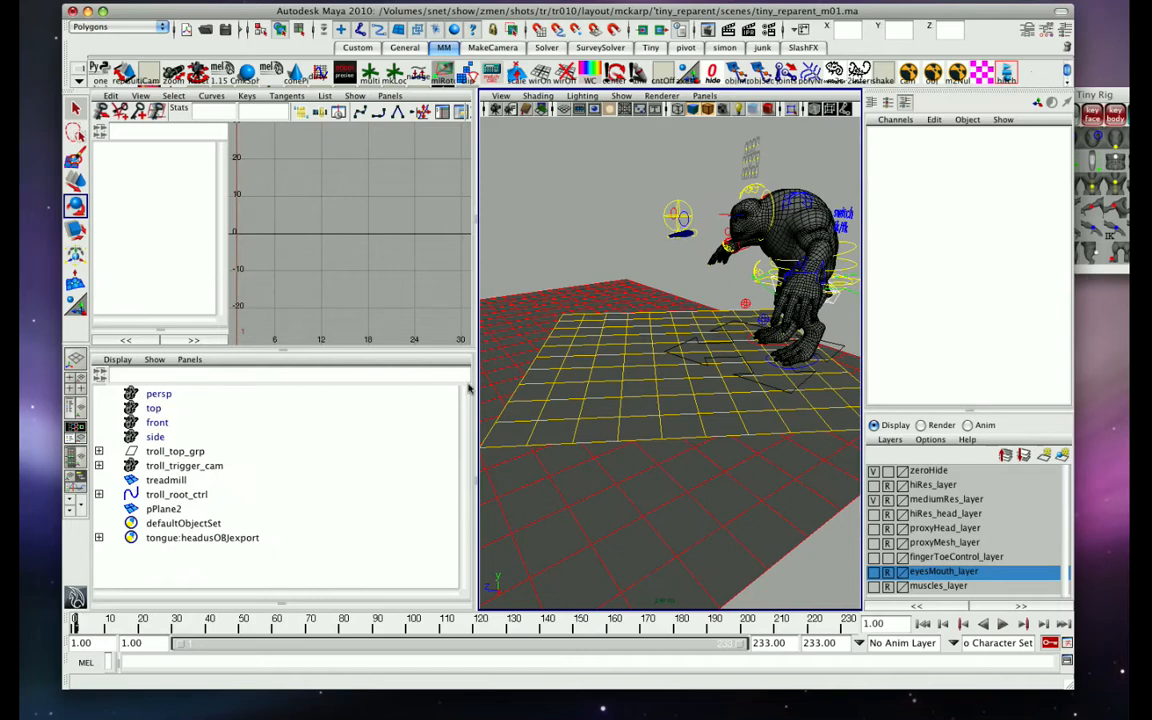
# - Select the treadmill plane and inspect it up close around the troll's feet
pyautogui.click(683, 361)
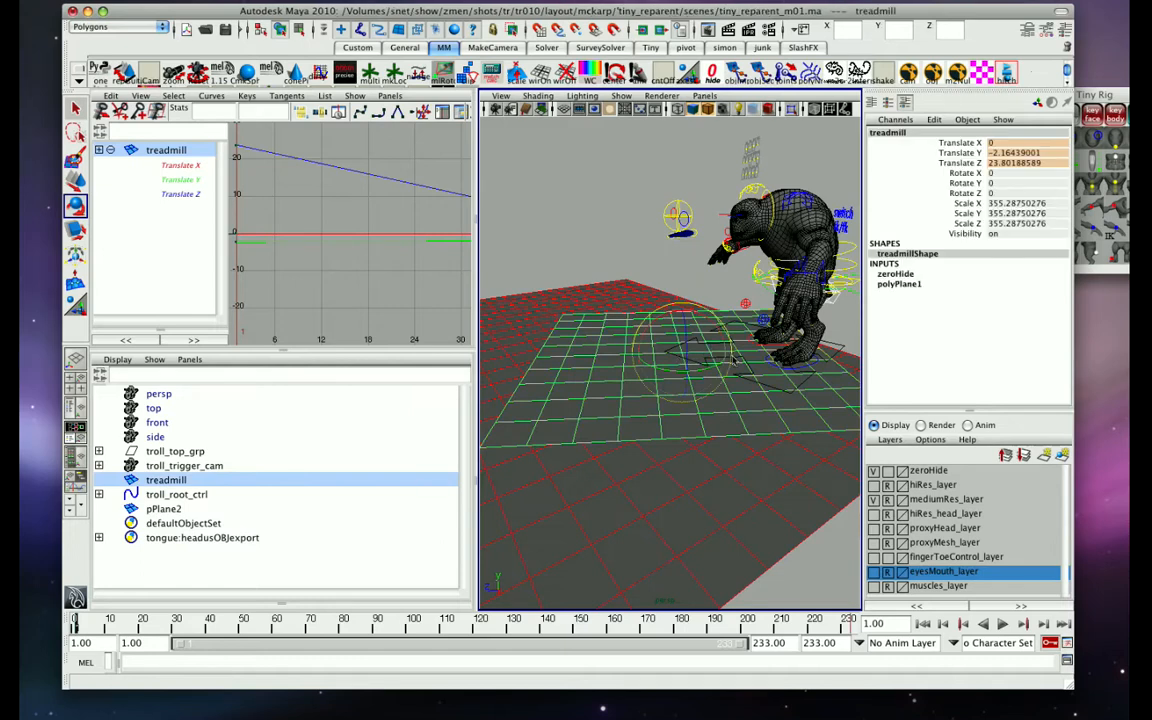
pyautogui.keyDown('alt'); pyautogui.moveTo(730, 362); pyautogui.dragTo(816, 351, button='right'); pyautogui.keyUp('alt')
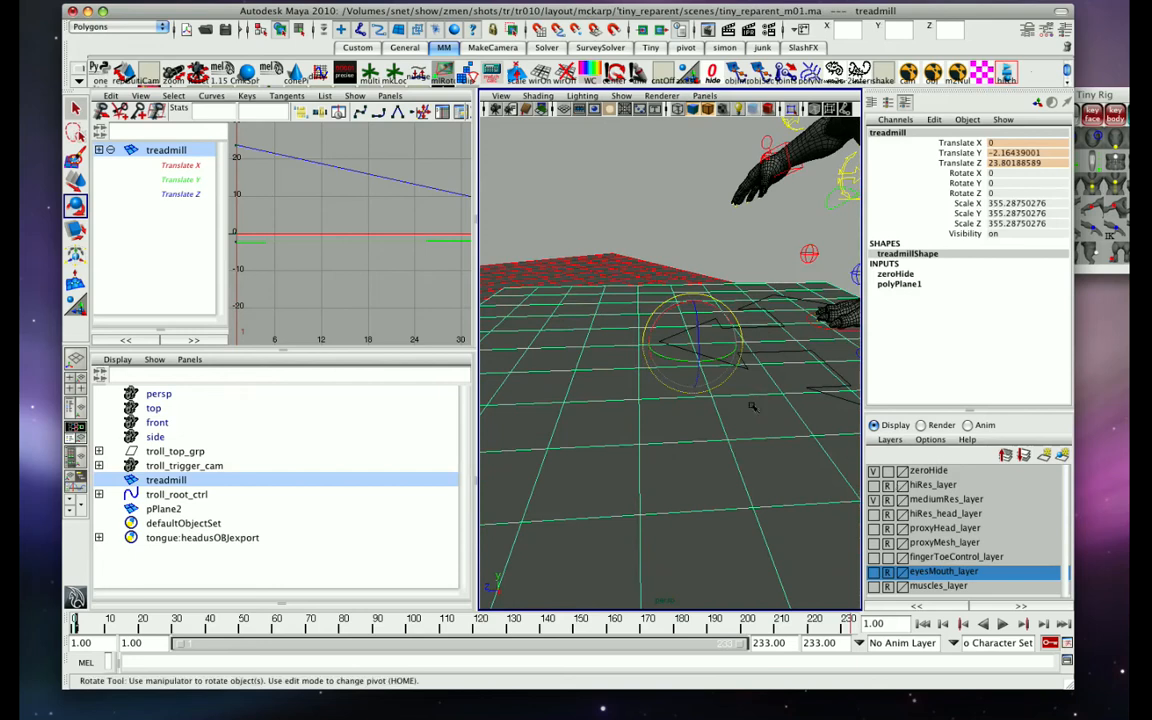
pyautogui.click(703, 186)
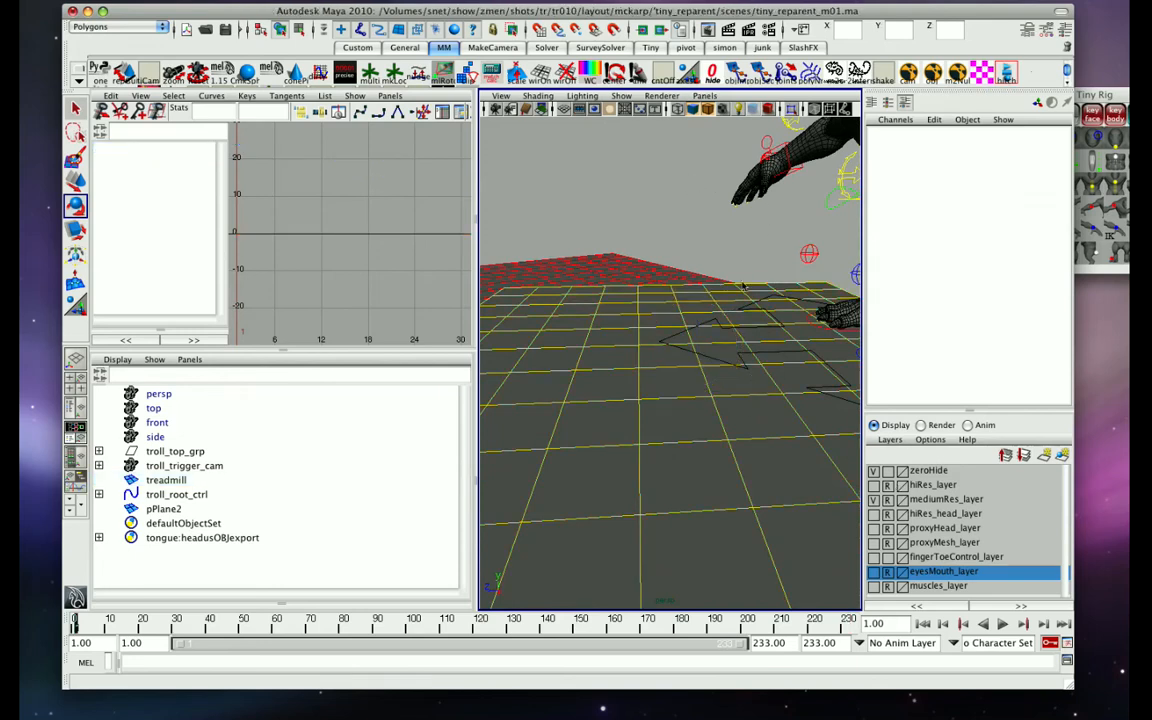
pyautogui.click(715, 326)
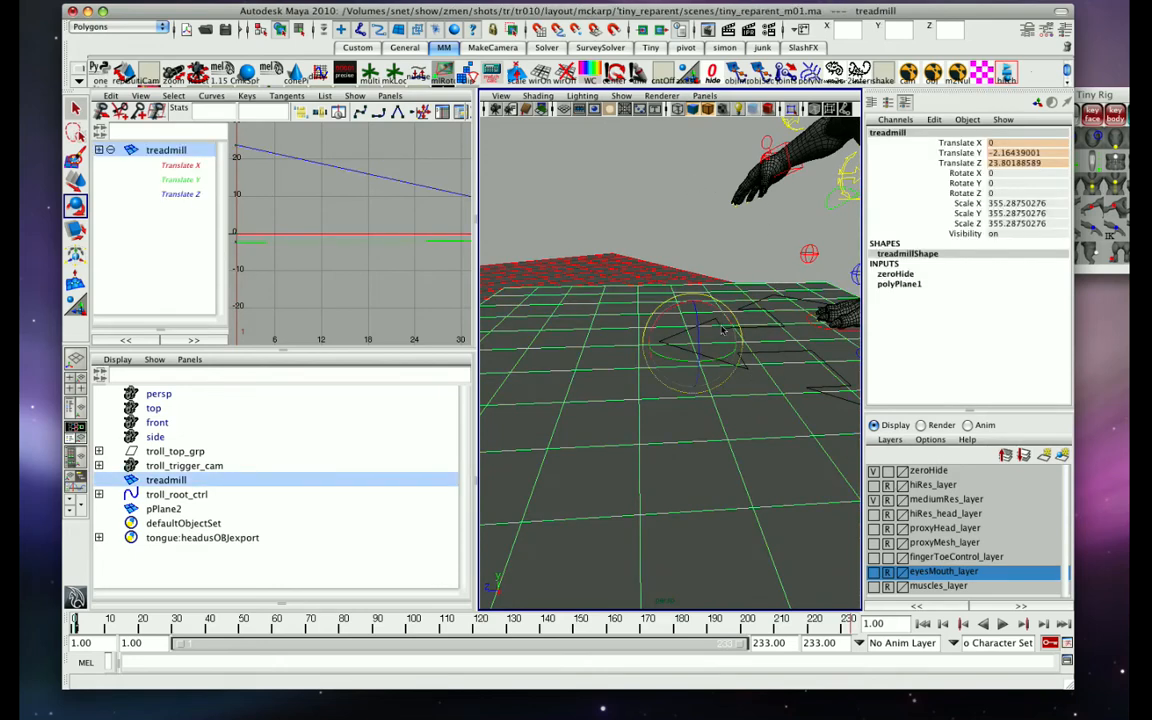
pyautogui.keyDown('alt'); pyautogui.moveTo(787, 358); pyautogui.dragTo(764, 378); pyautogui.keyUp('alt')
pyautogui.keyDown('alt'); pyautogui.moveTo(764, 378); pyautogui.dragTo(494, 301, button='middle'); pyautogui.keyUp('alt')
pyautogui.keyDown('alt'); pyautogui.moveTo(362, 296); pyautogui.dragTo(496, 325, button='middle'); pyautogui.keyUp('alt')
# - Select troll_root_ctrl and load it as the child object in the Reparent, baking transforms tool
pyautogui.click(176, 494)
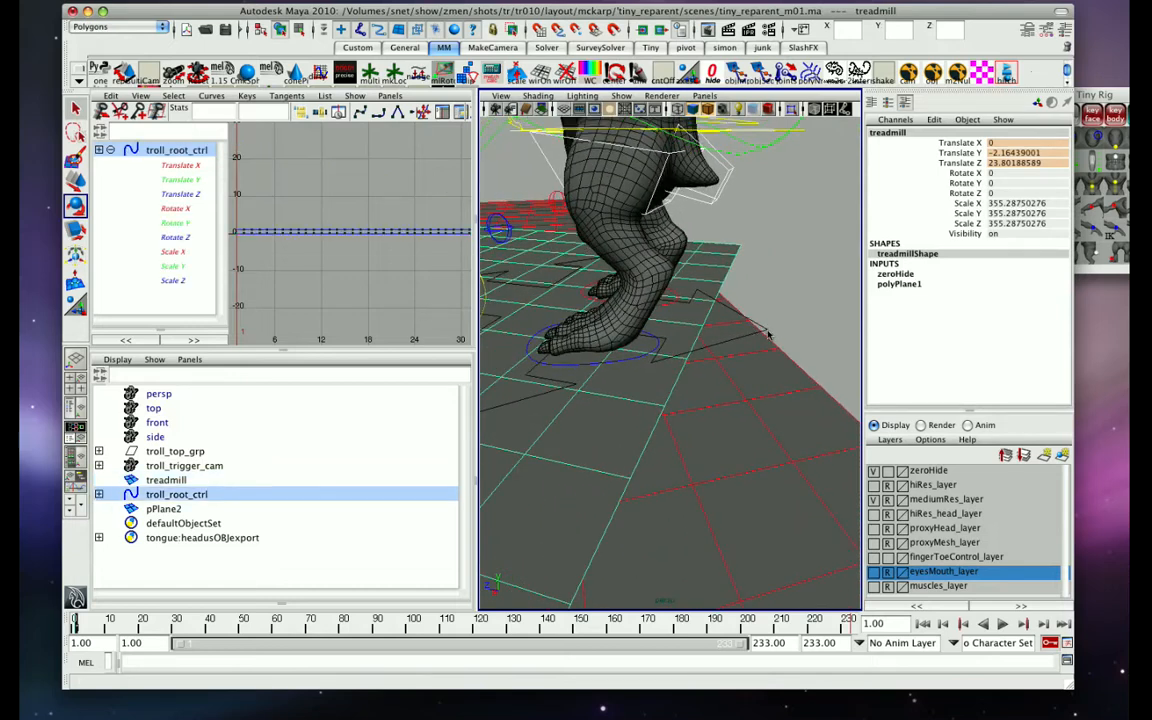
pyautogui.press('f')
pyautogui.keyDown('alt'); pyautogui.moveTo(566, 335); pyautogui.dragTo(656, 385); pyautogui.keyUp('alt')
pyautogui.scroll(4, 656, 384)
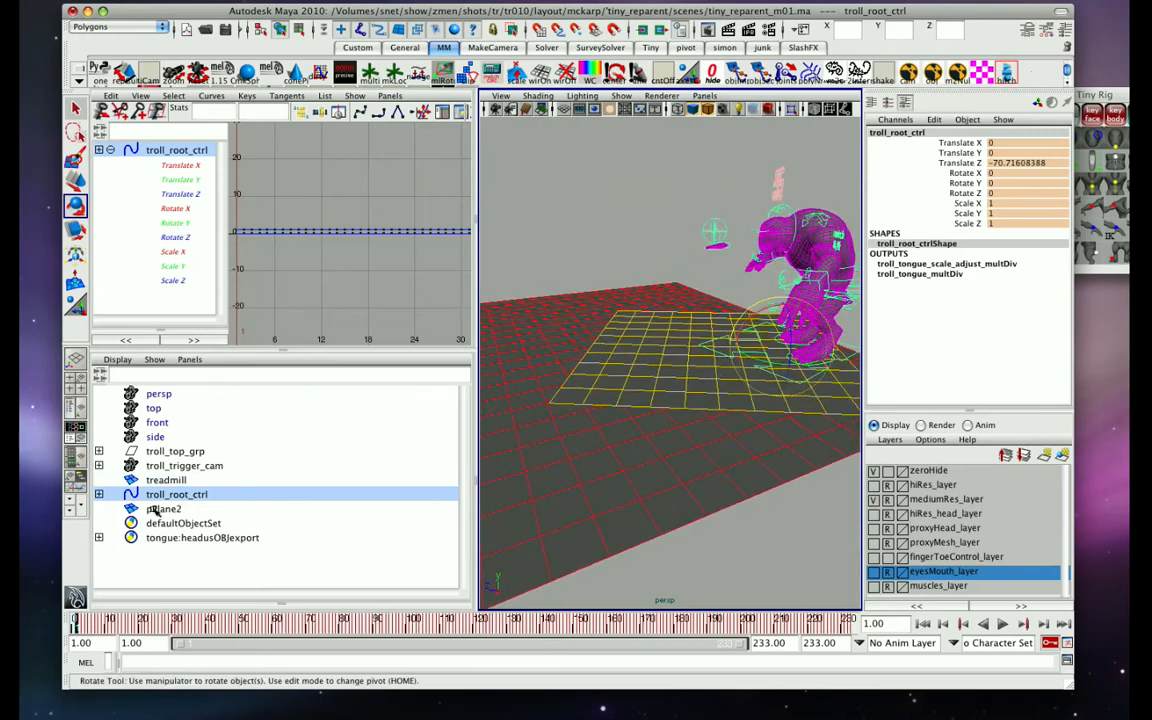
pyautogui.click(120, 75)
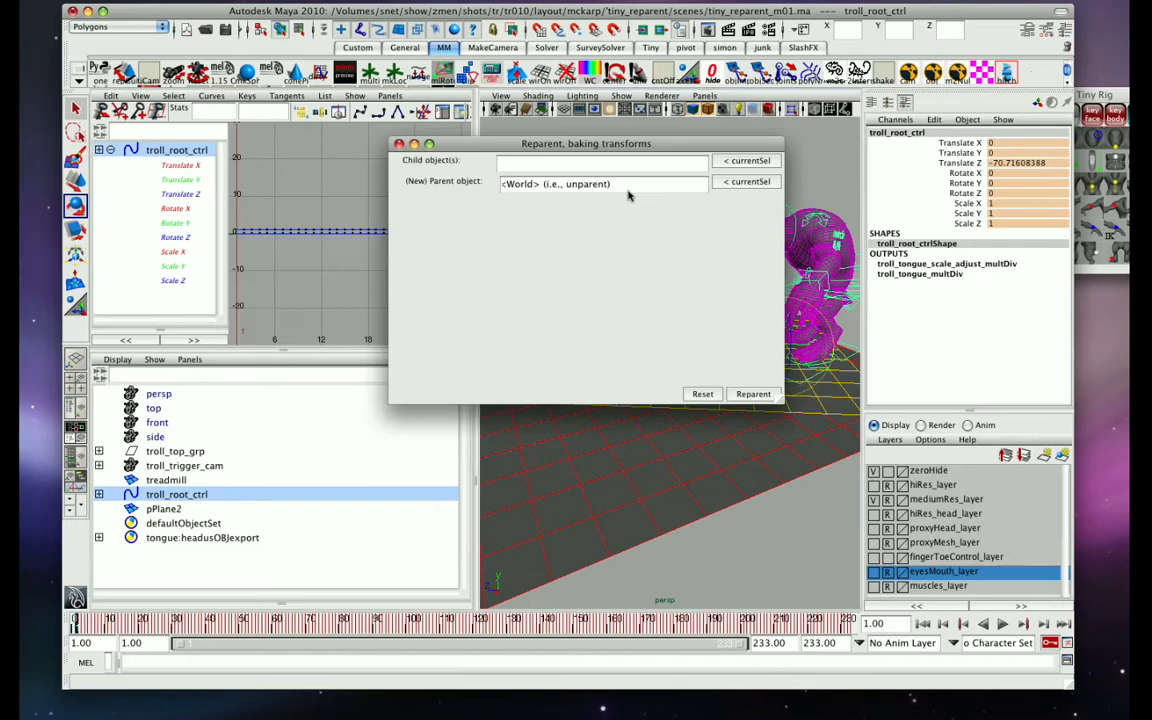
pyautogui.click(748, 161)
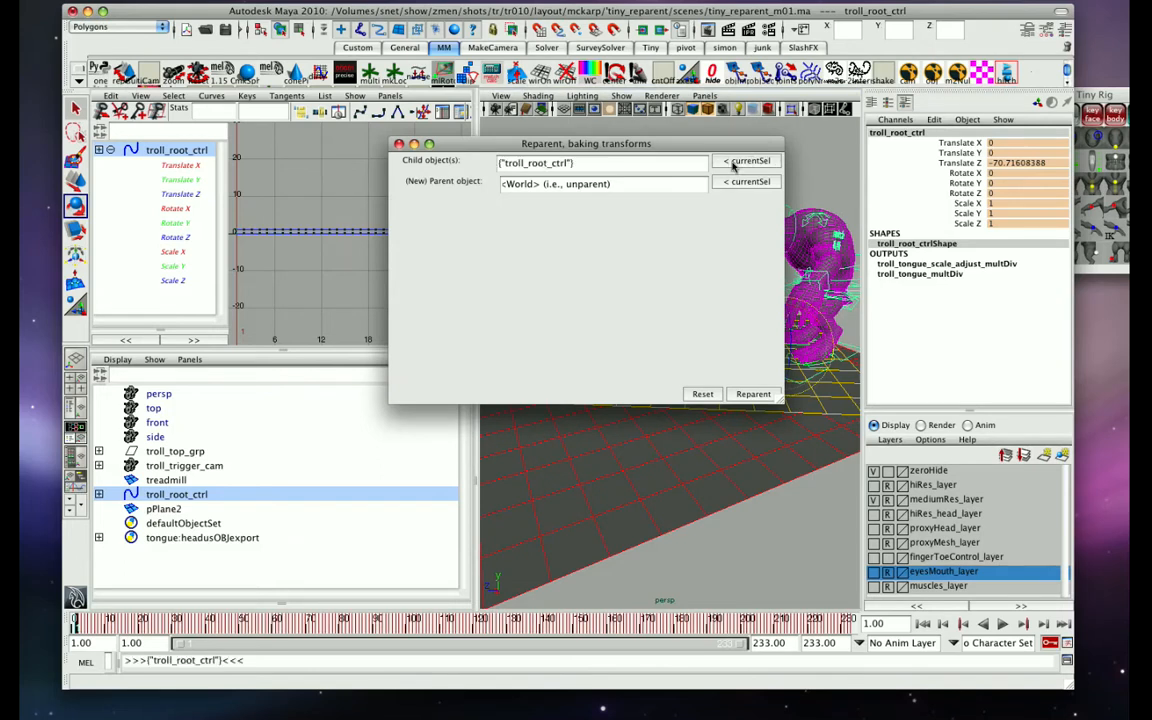
# - Set treadmill as the new parent object, reparent troll_root_ctrl under it with baked transforms, and close the tool
pyautogui.click(180, 481)
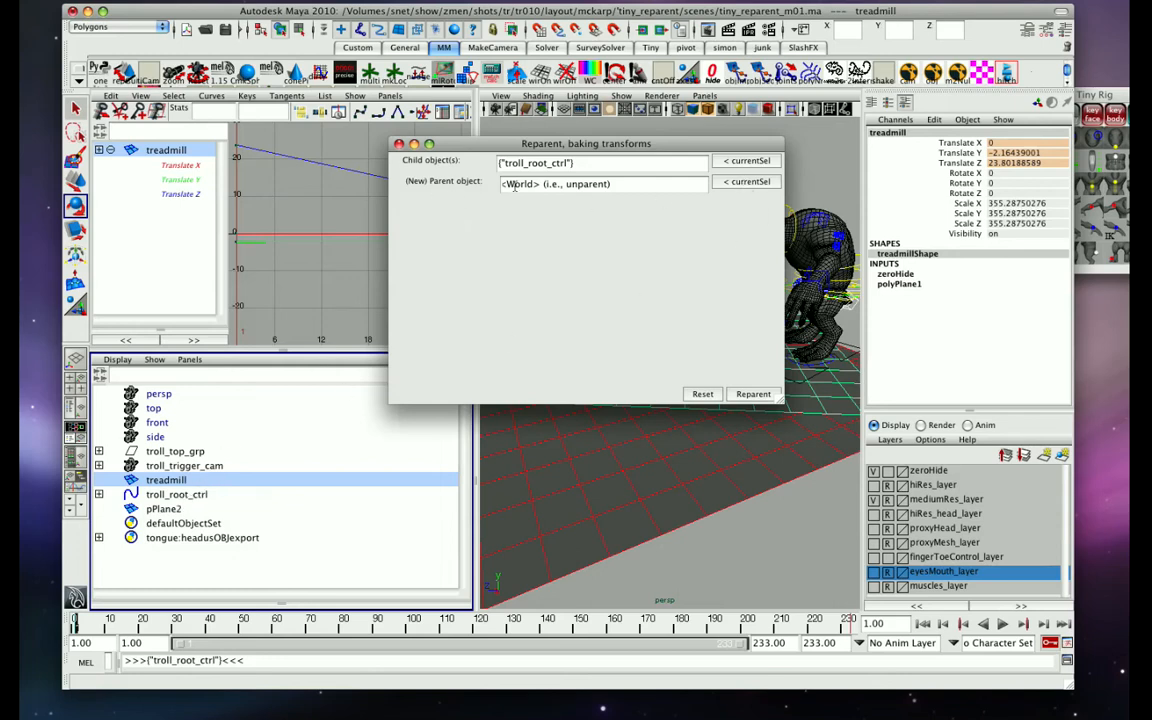
pyautogui.click(743, 185)
pyautogui.moveTo(659, 150); pyautogui.dragTo(433, 140)
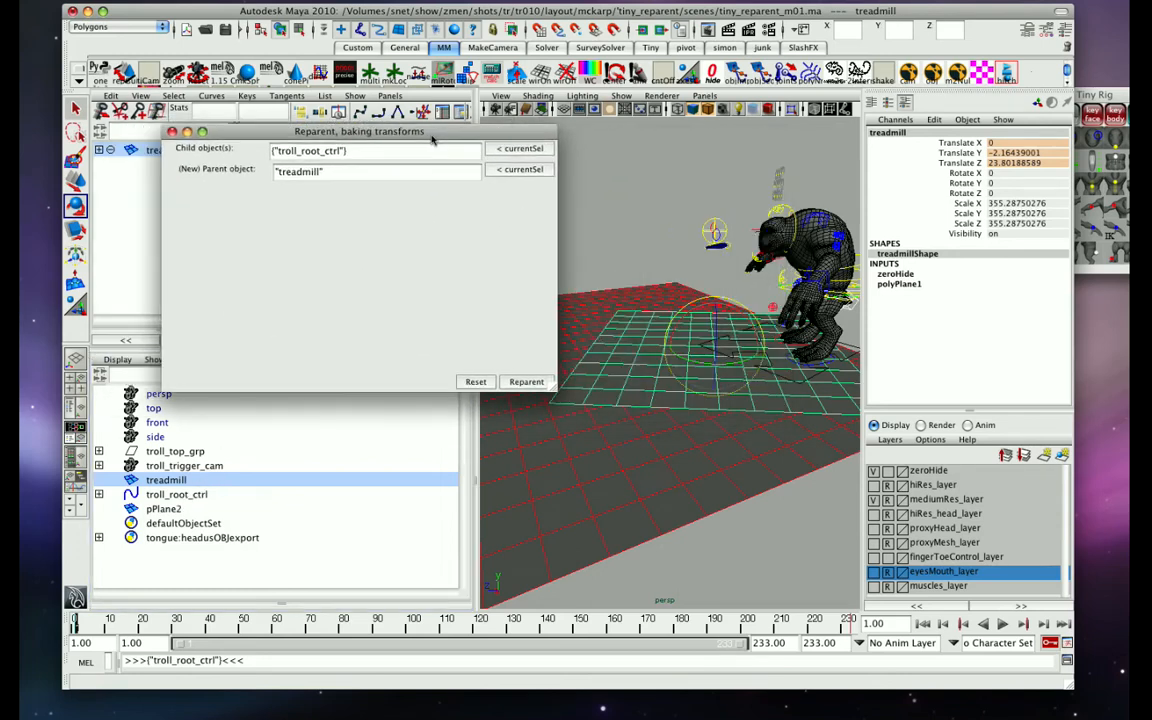
pyautogui.click(527, 382)
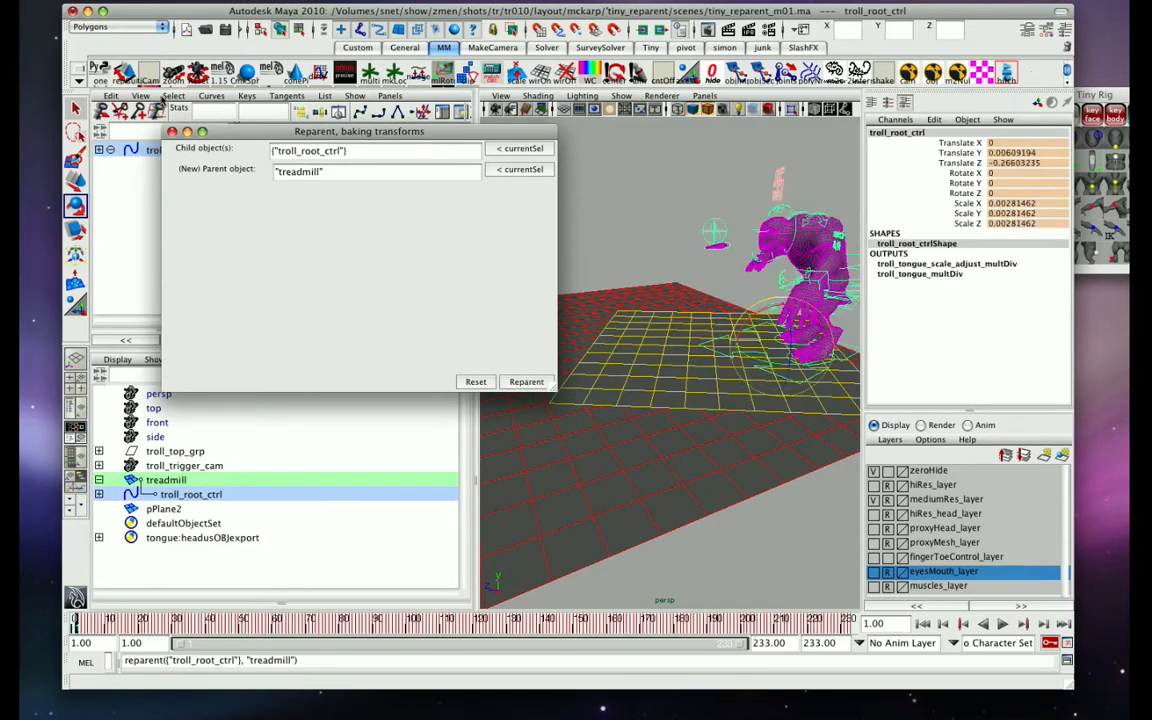
pyautogui.click(172, 132)
# - Play and scrub the timeline to check the troll's motion under its new treadmill parent
pyautogui.hotkey('alt', 'v')
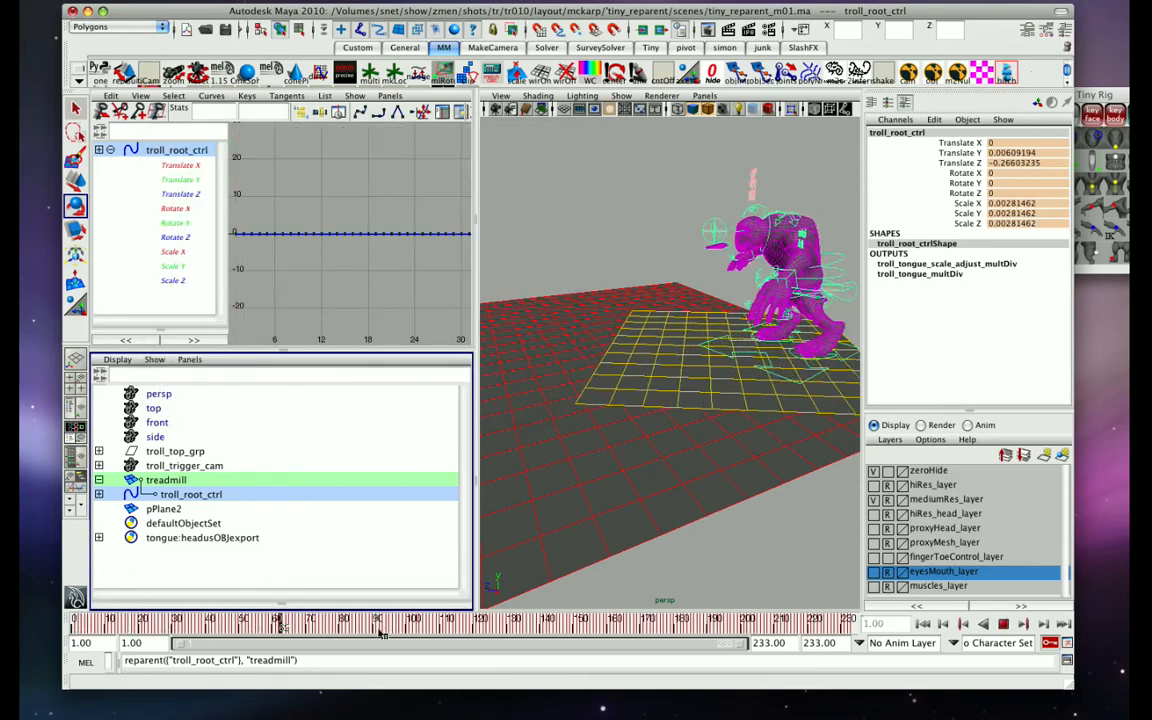
pyautogui.hotkey('alt', 'v')
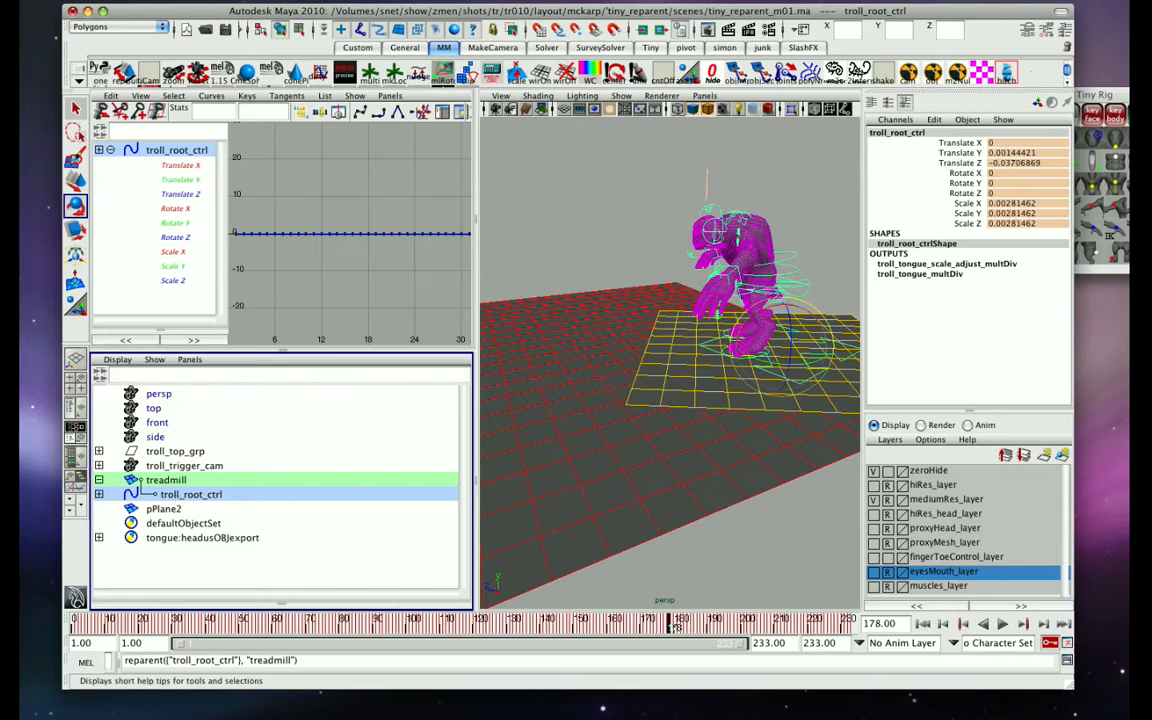
pyautogui.moveTo(366, 630); pyautogui.dragTo(104, 628)
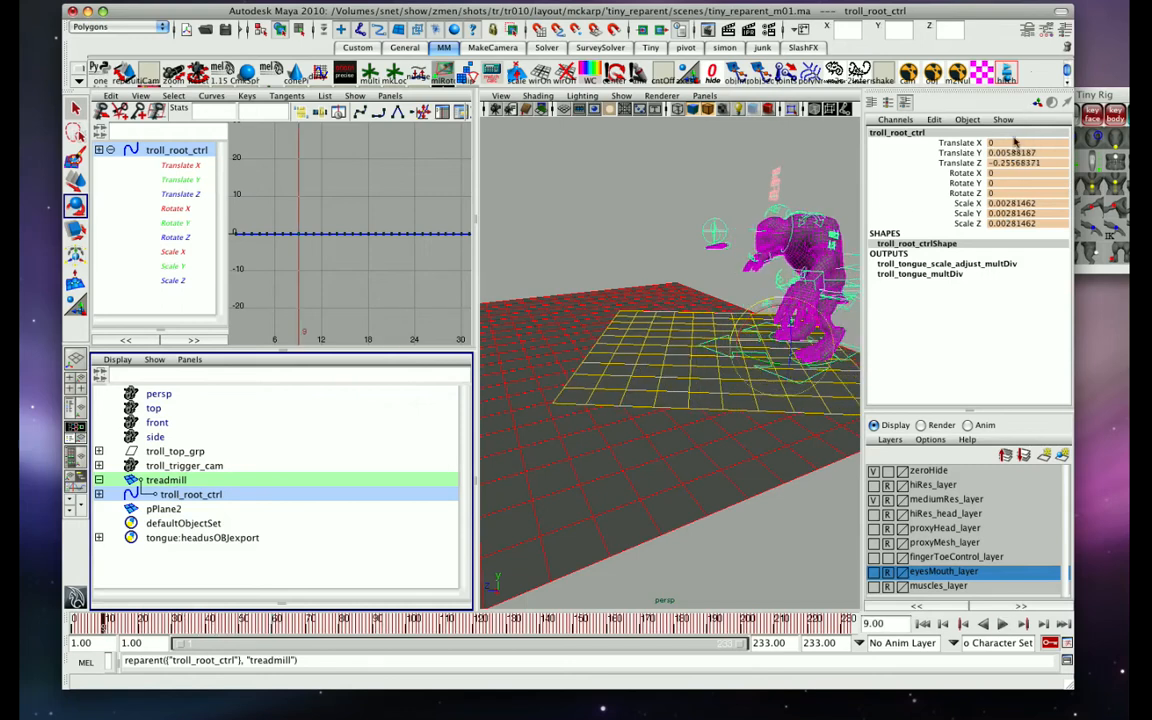
pyautogui.hotkey('alt', 'v')
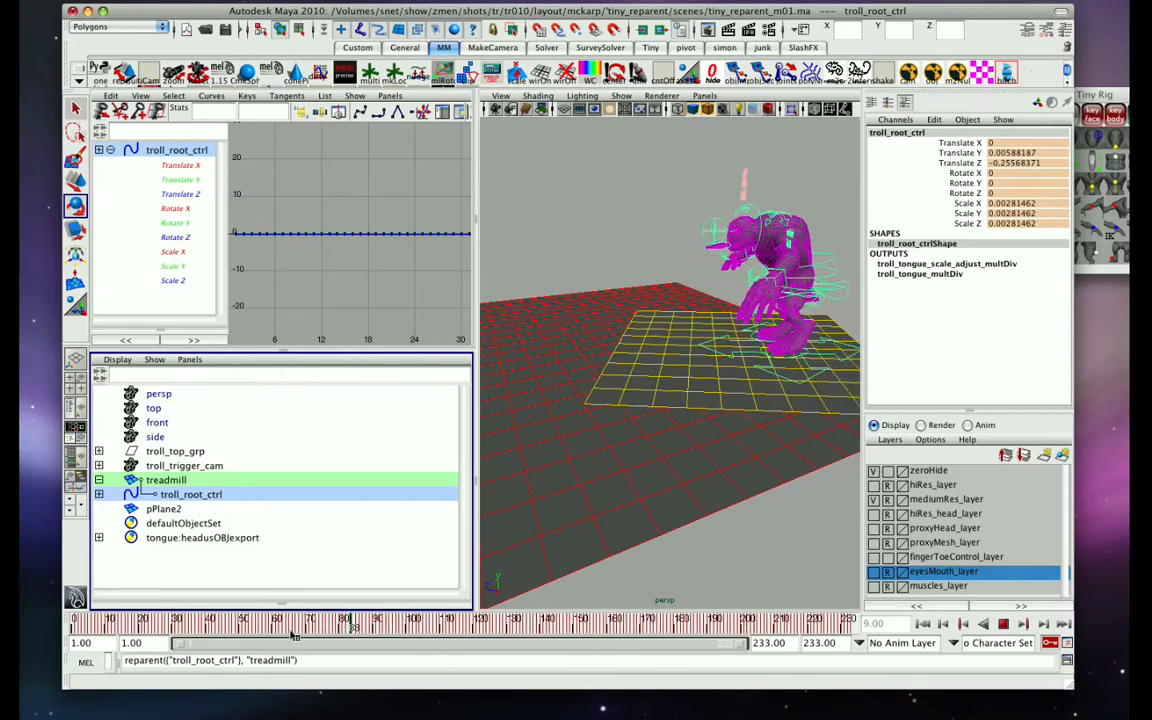
pyautogui.hotkey('alt', 'v')
pyautogui.moveTo(252, 628); pyautogui.dragTo(496, 648)
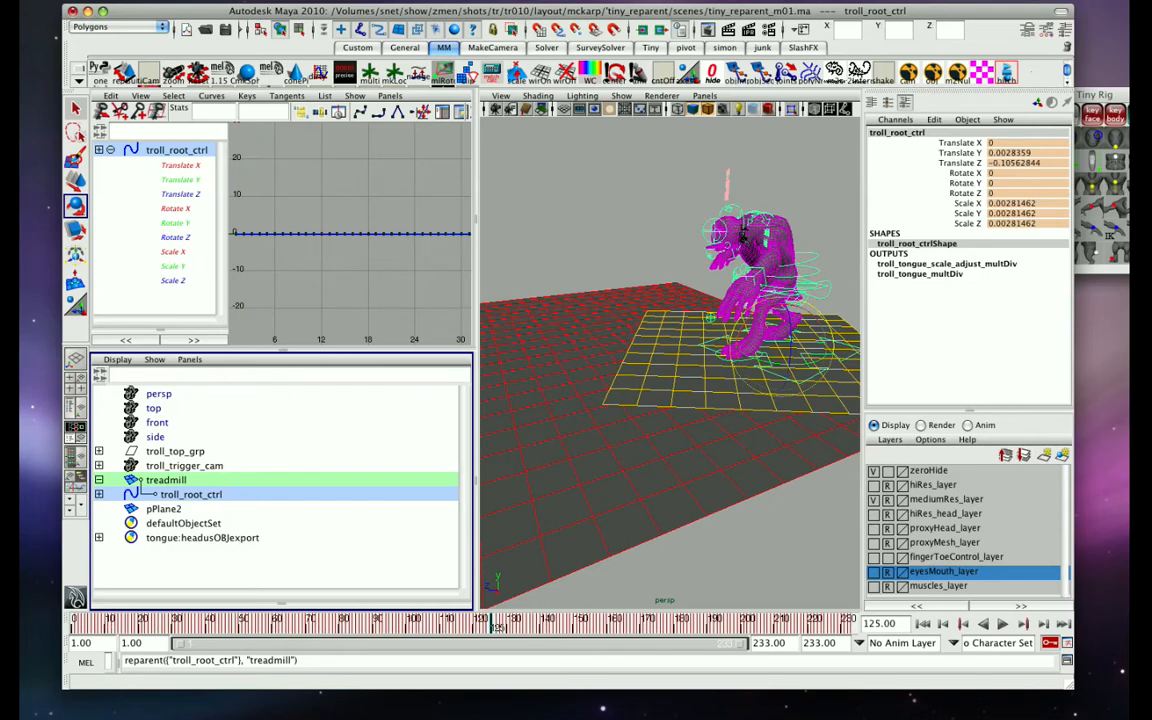
pyautogui.moveTo(472, 628); pyautogui.dragTo(192, 625)
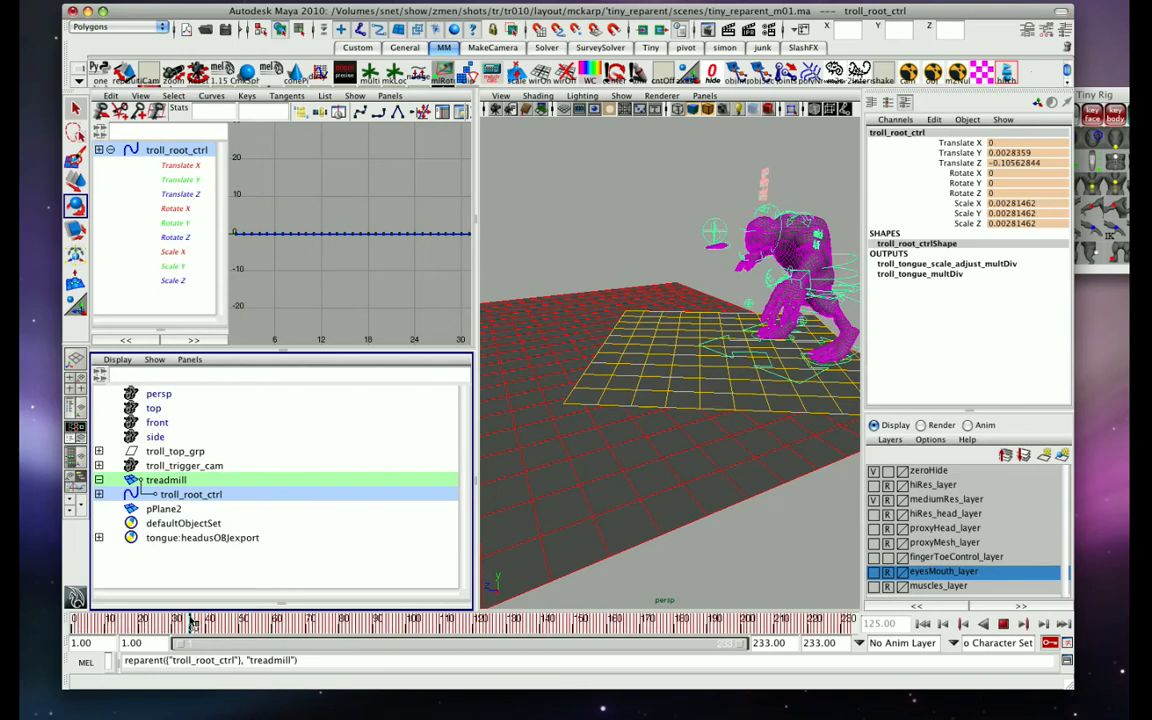
# - Mute the treadmill's Translate X, Y and Z channels and scrub the timeline to check the troll's motion
pyautogui.click(163, 480)
pyautogui.moveTo(980, 143); pyautogui.dragTo(970, 162)
pyautogui.rightClick(968, 157)
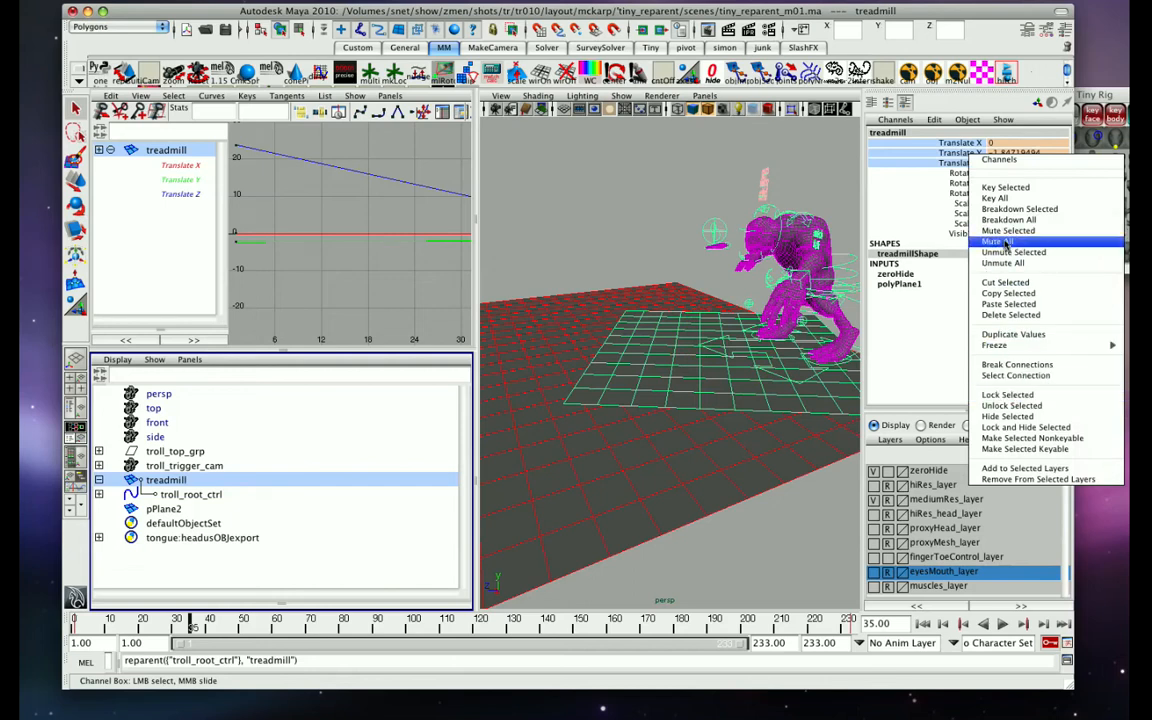
pyautogui.click(1006, 233)
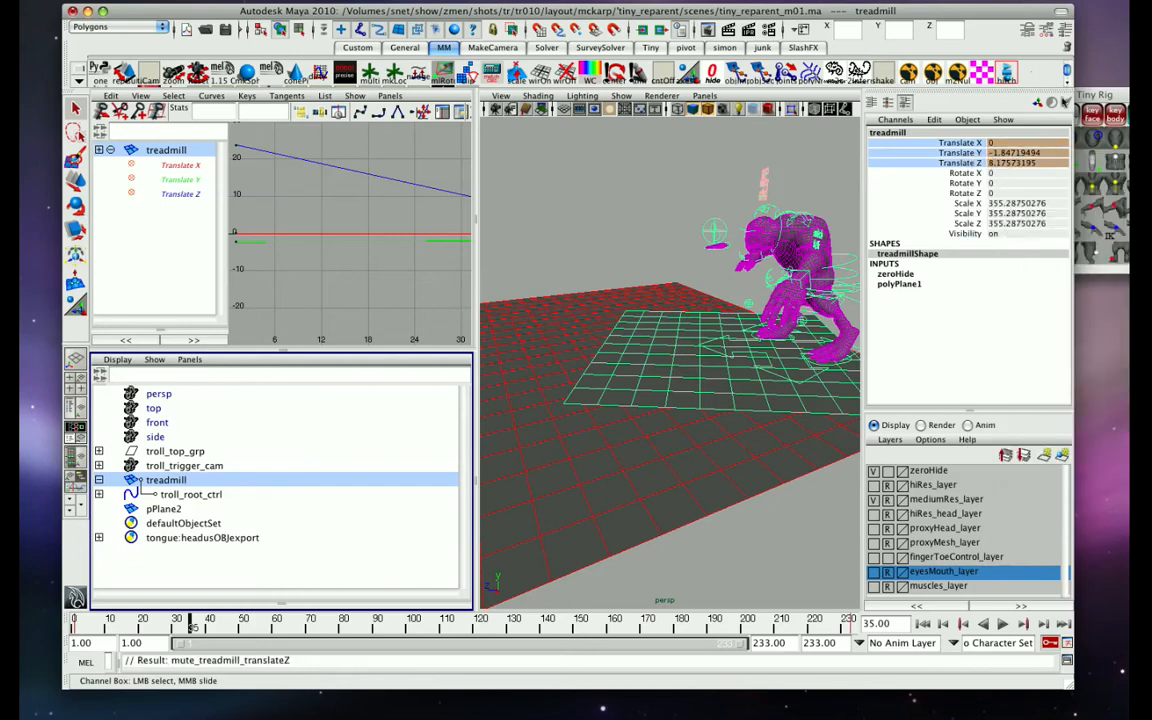
pyautogui.moveTo(192, 628); pyautogui.dragTo(38, 627)
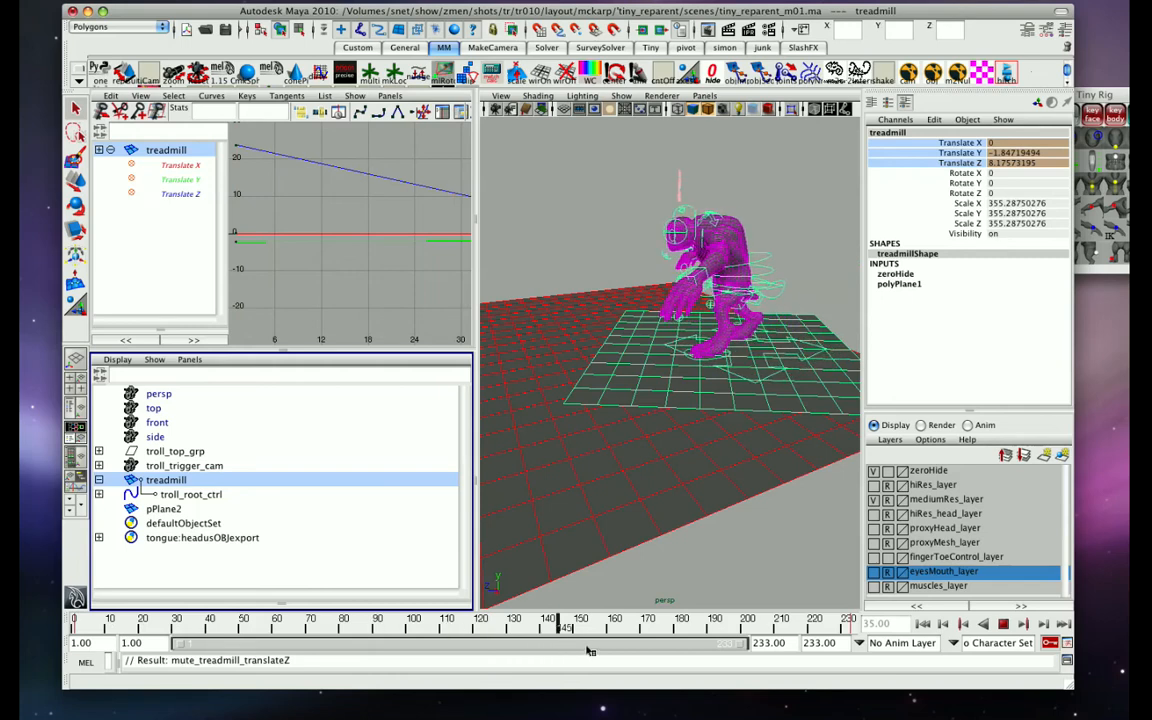
pyautogui.moveTo(834, 630); pyautogui.dragTo(348, 582)
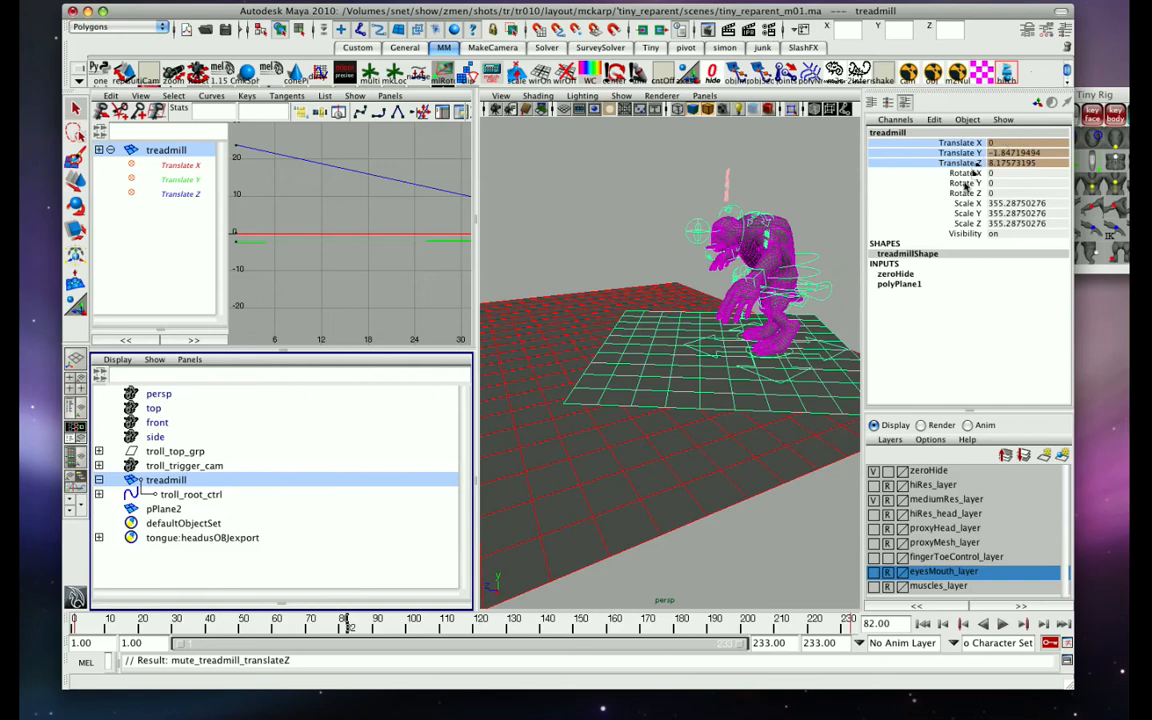